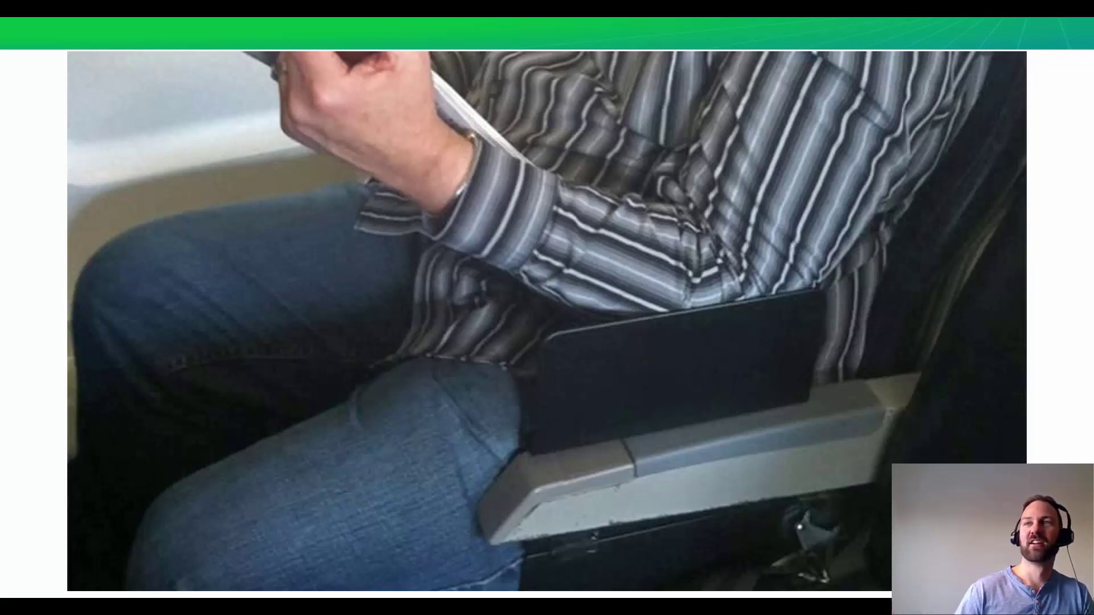
key(Right)
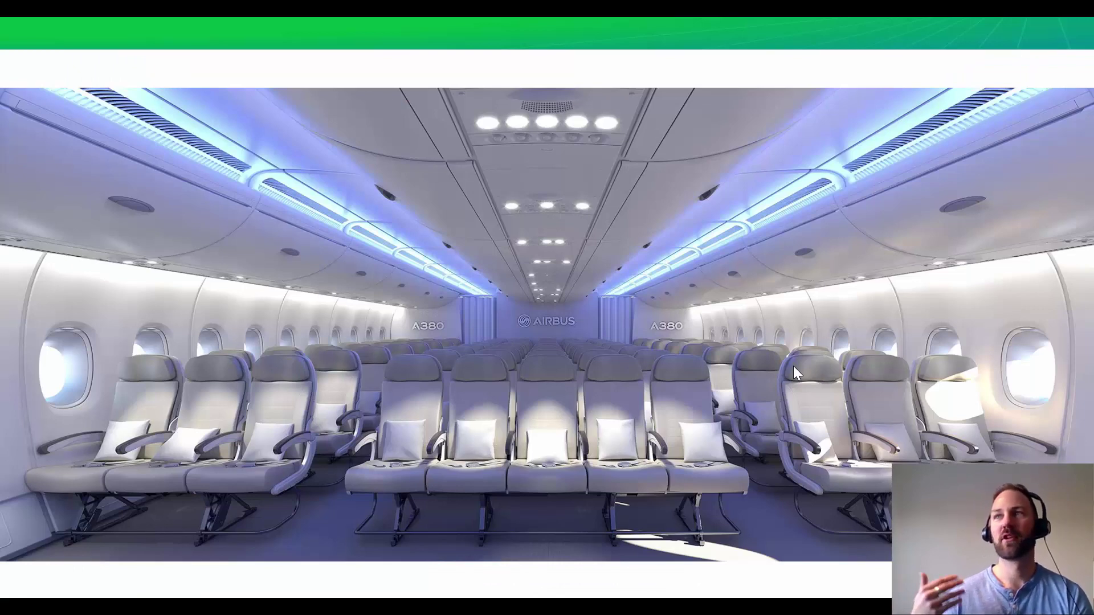
key(Right)
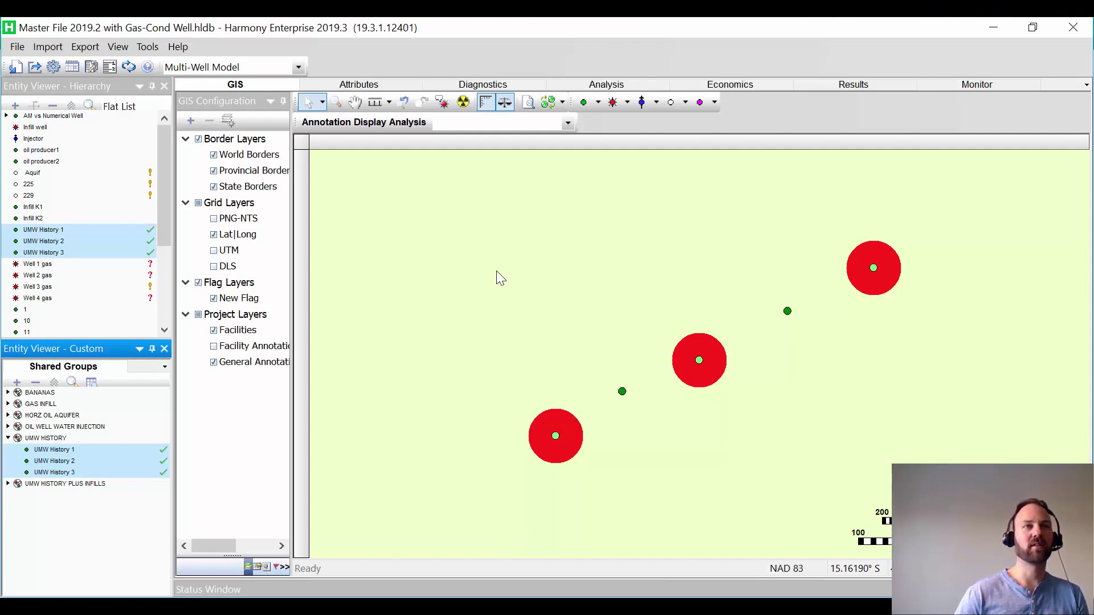
Step: View the rate and sandface pressure history of the three UMW History wells in the diagnostics chart
click(479, 91)
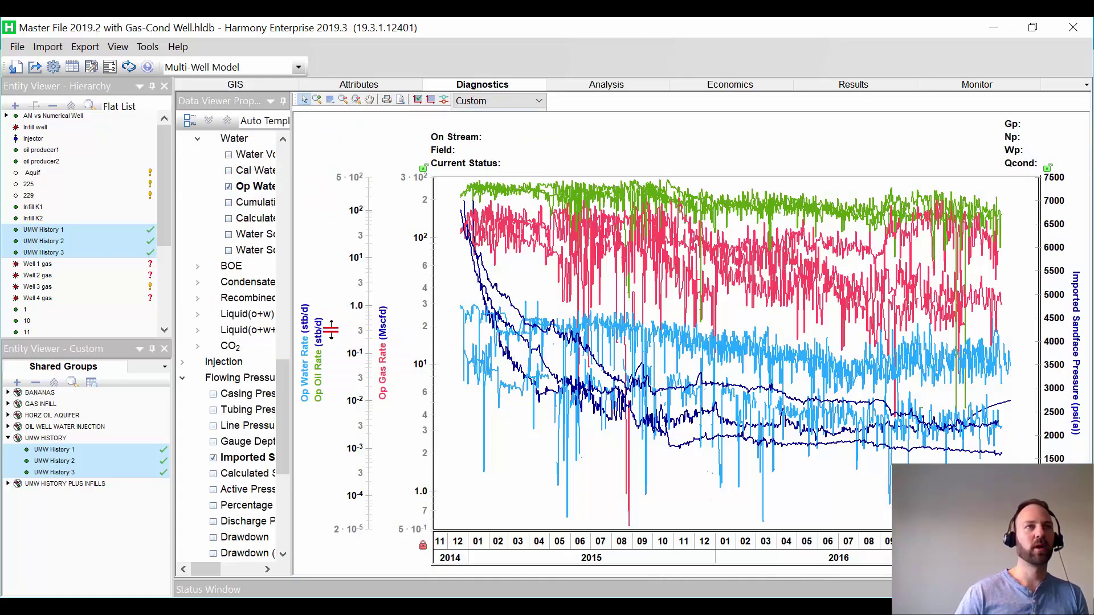
drag(331, 314, 331, 316)
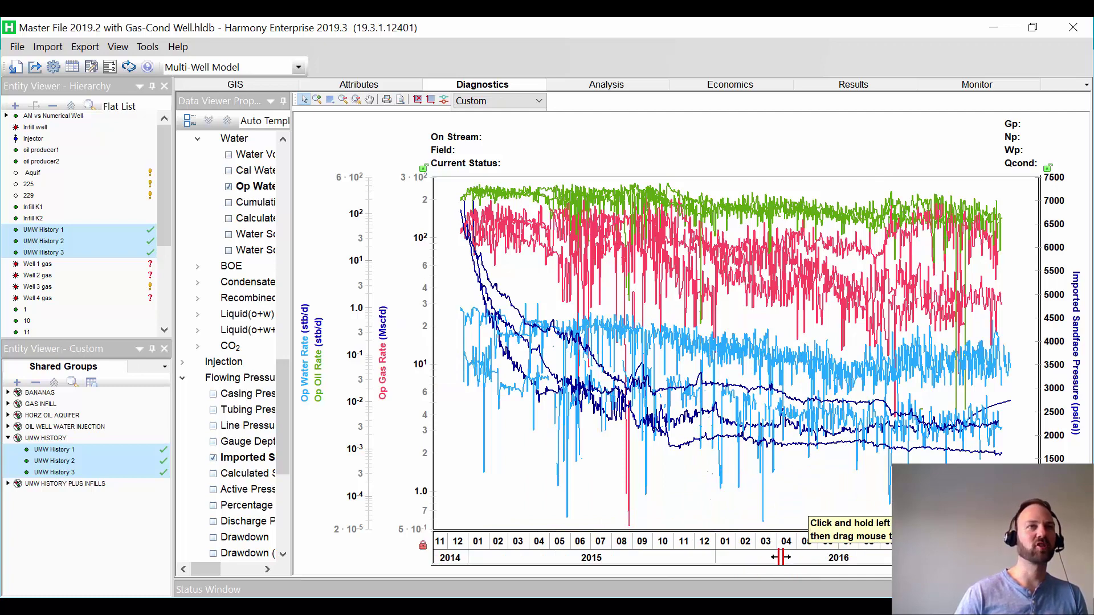
Step: Review the Numerical Model analysis of the UMW History 2 well, adjusting the pressure scale of its history plot
click(57, 461)
click(573, 90)
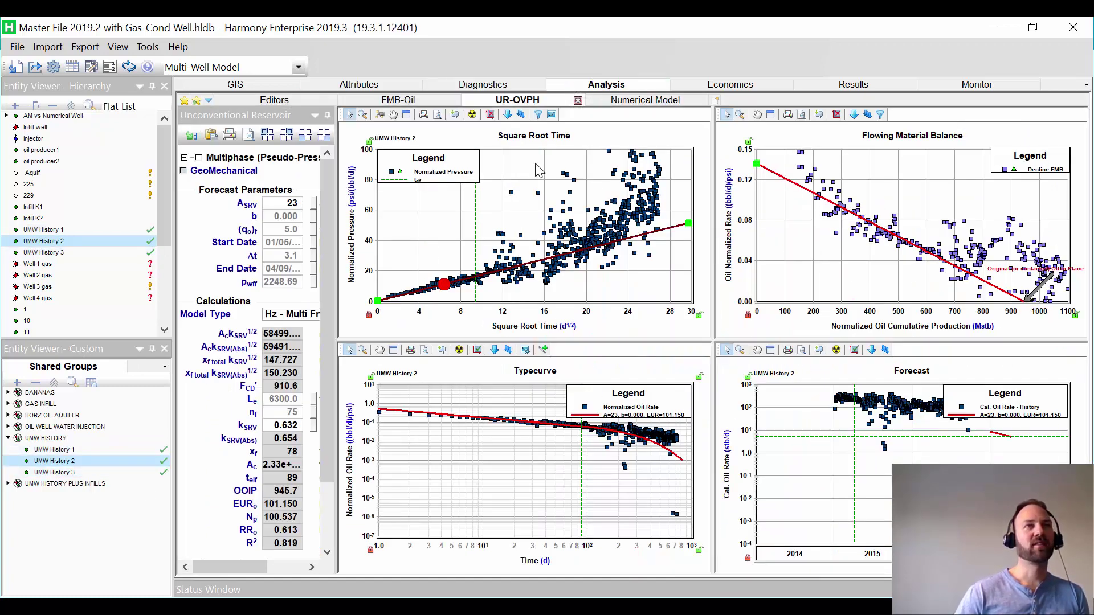
click(631, 100)
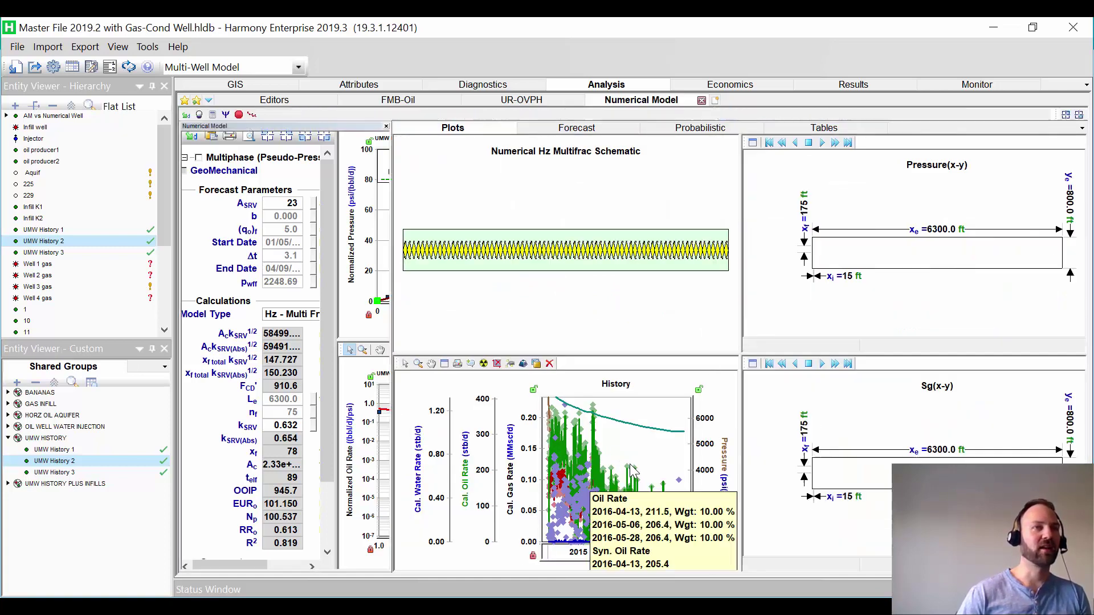
drag(705, 498, 715, 465)
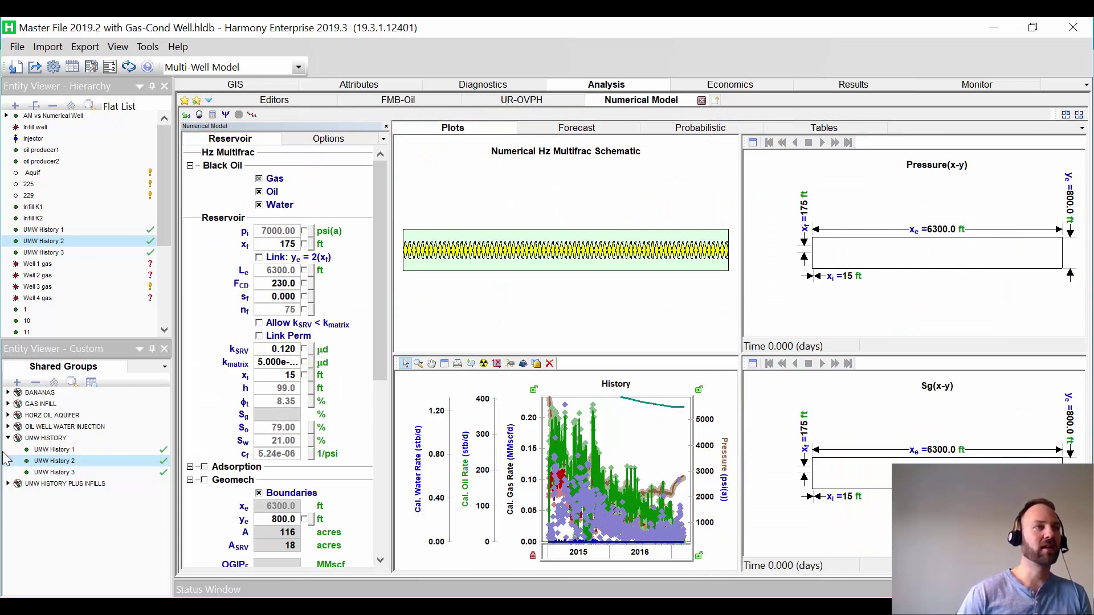
Step: Open the Unconventional Multi-well model of the UMW HISTORY group and run its synthesis, checking progress in the status window
click(38, 440)
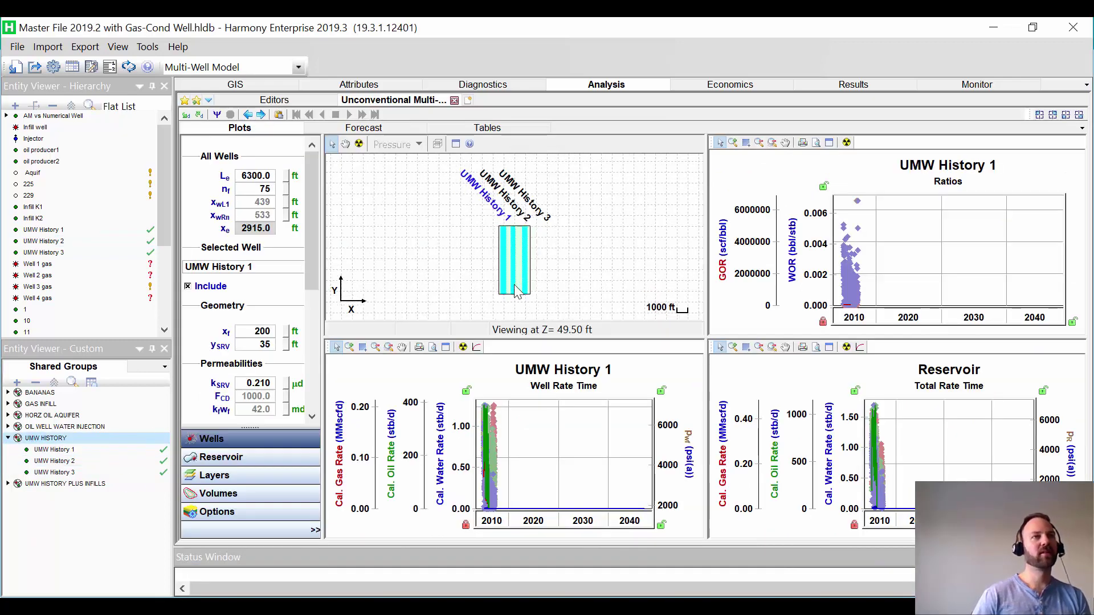
scroll(508, 282, up, 4)
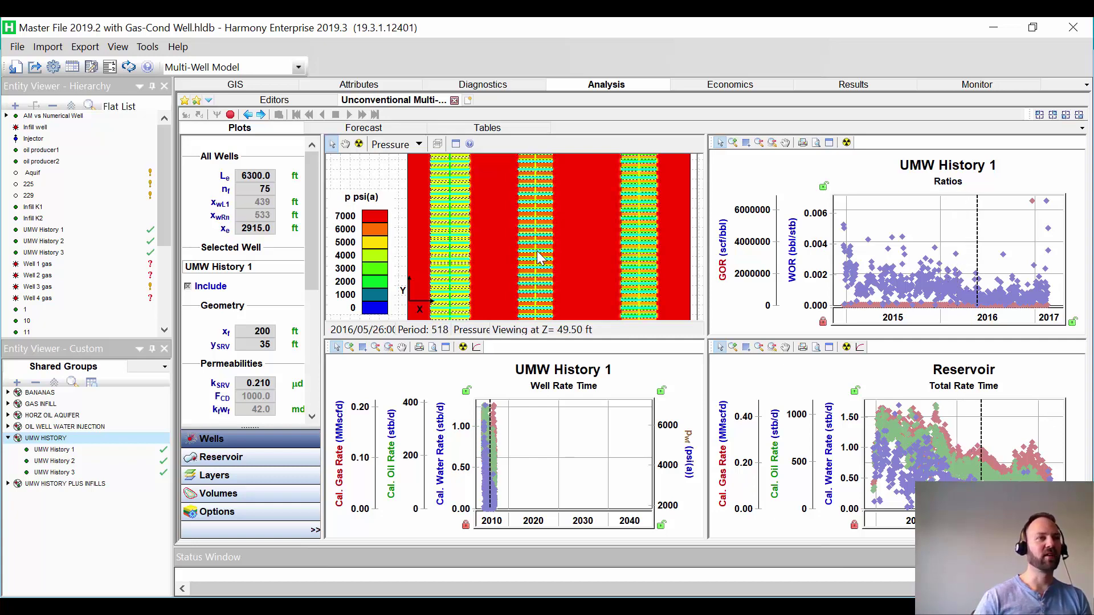
drag(512, 545, 513, 501)
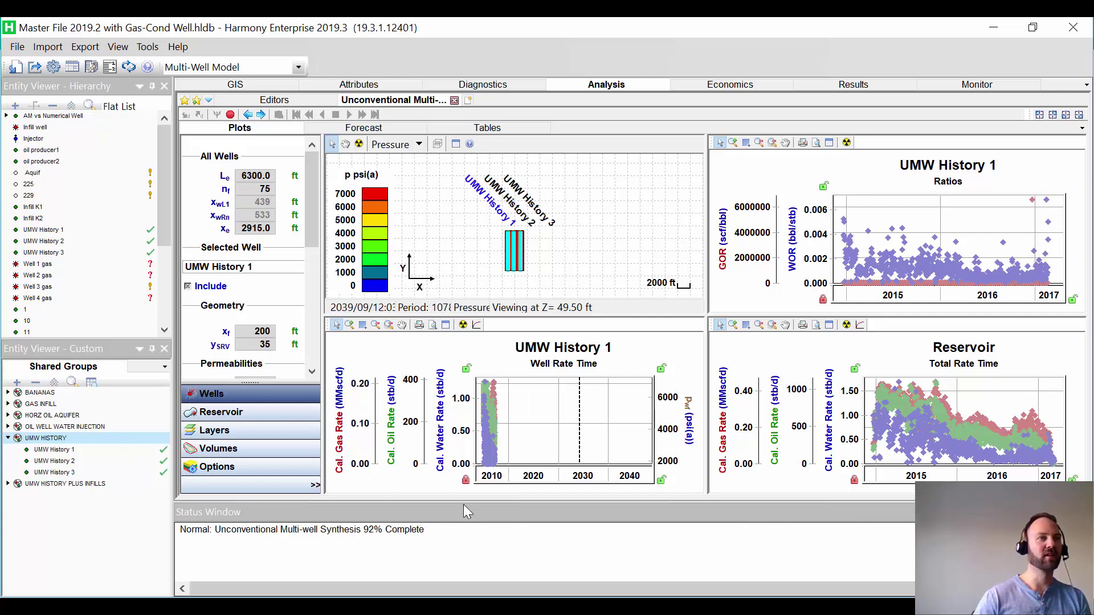
drag(464, 498, 464, 533)
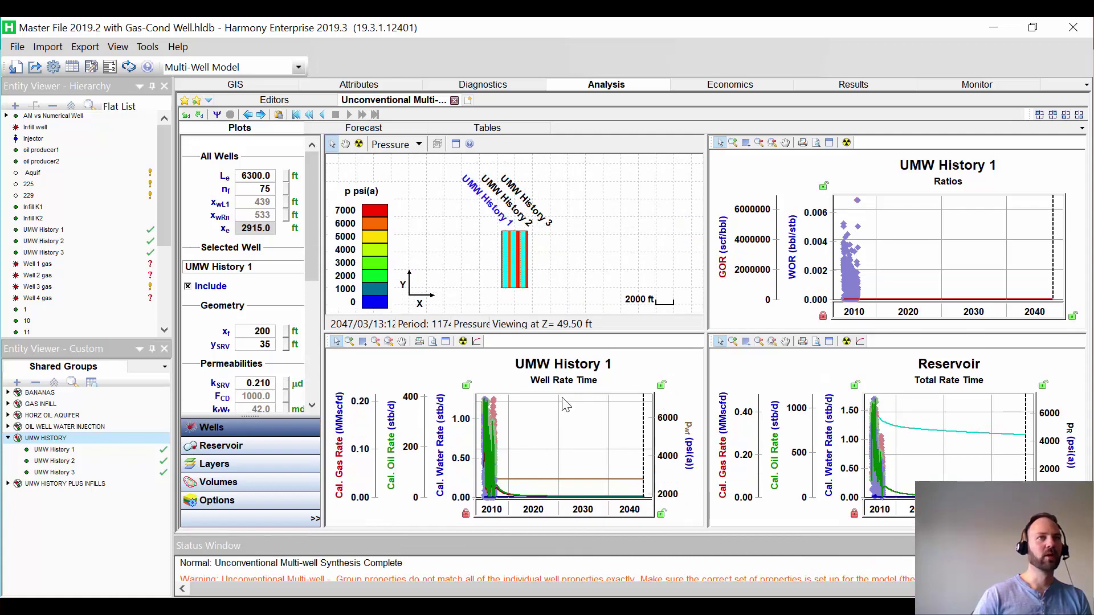
Step: Inspect the multi-well pressure map up close with the time marker moved back to the start of production in December 2014
mouse_move(525, 272)
scroll(522, 265, up, 5)
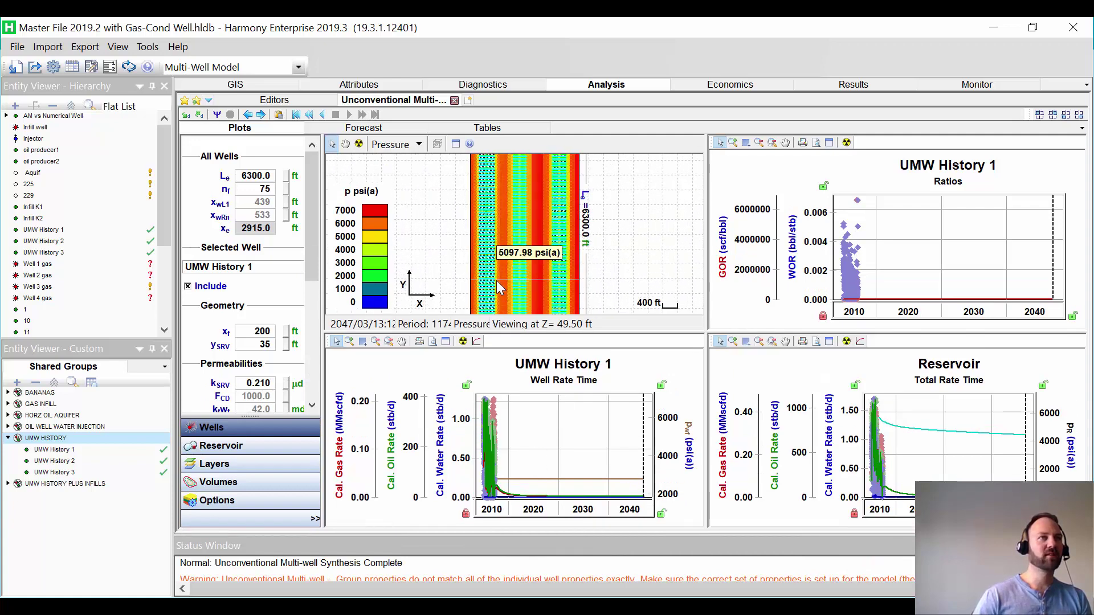
scroll(510, 289, up, 1)
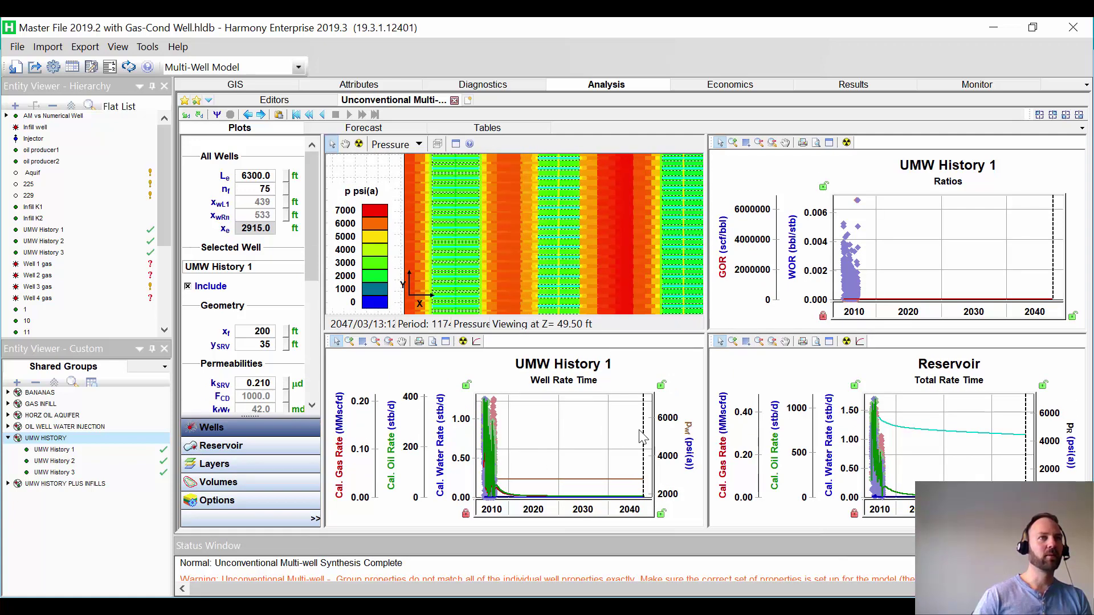
drag(644, 436, 477, 458)
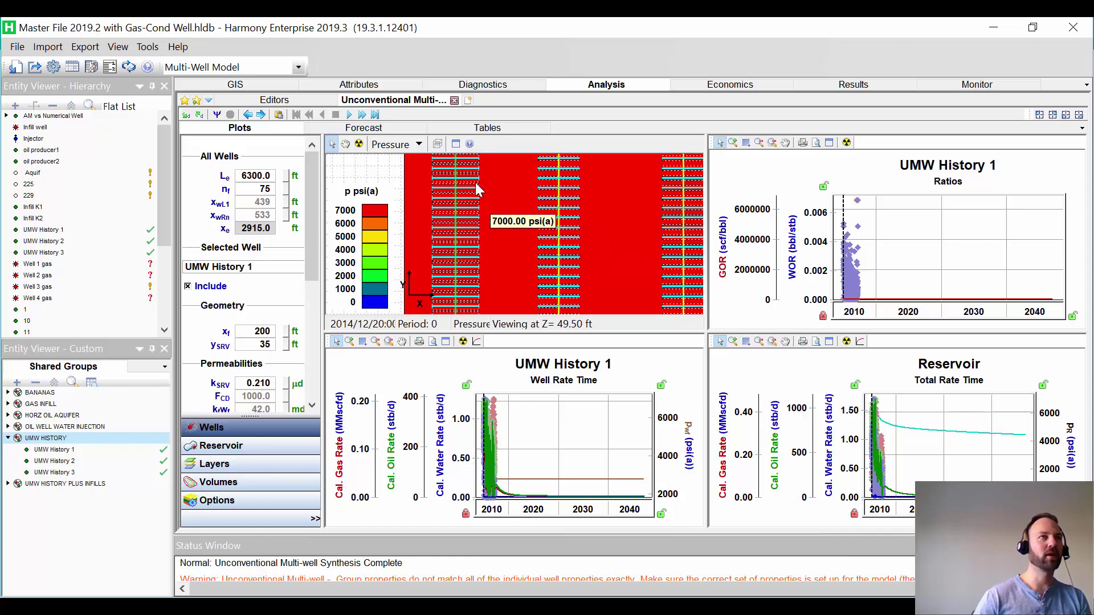
click(345, 143)
drag(535, 212, 439, 246)
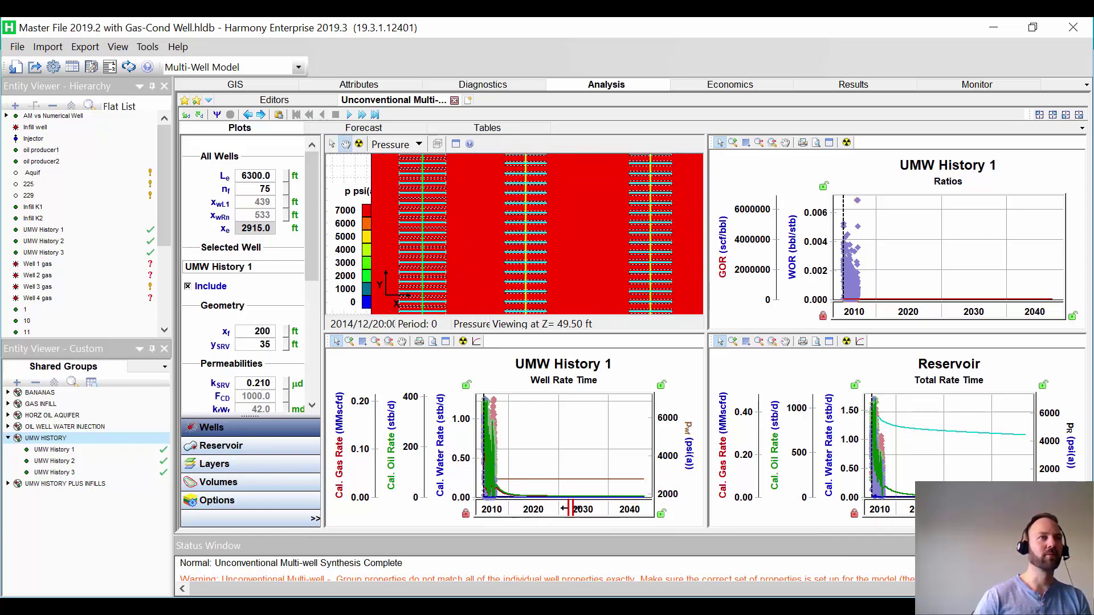
Step: Advance the pressure map to the end of history in April 2017, then to the end of the forecast in March 2047
scroll(529, 484, up, 2)
drag(529, 484, 553, 478)
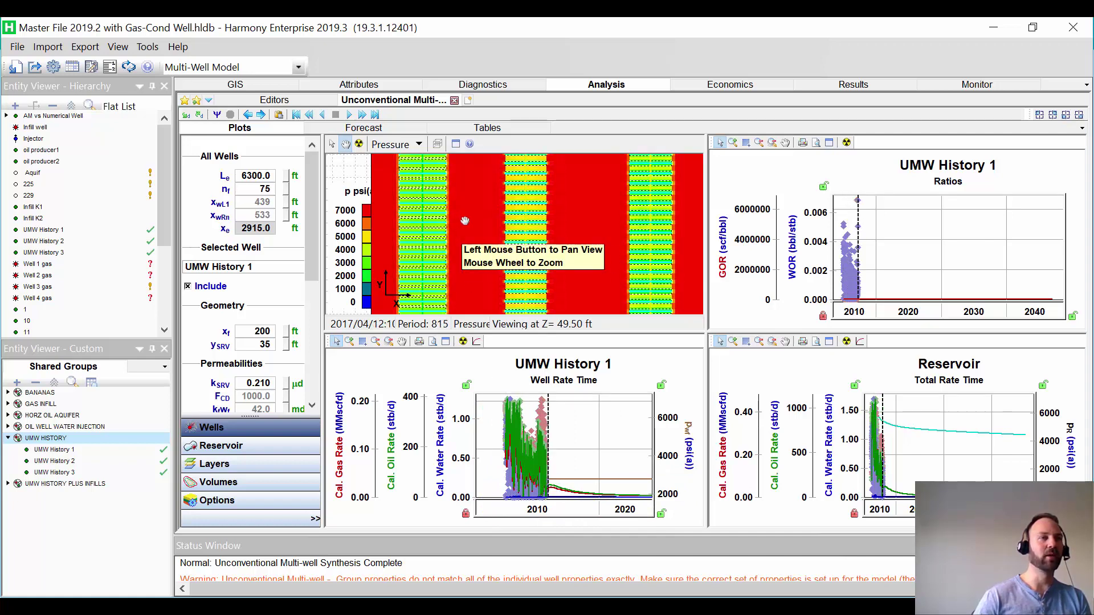
click(333, 144)
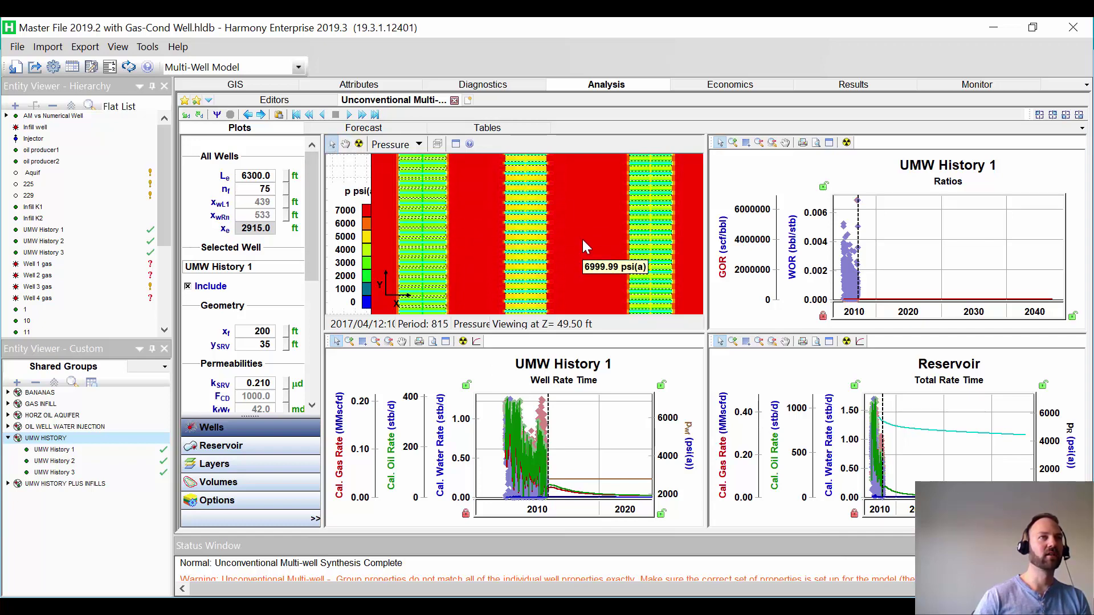
drag(556, 511, 502, 513)
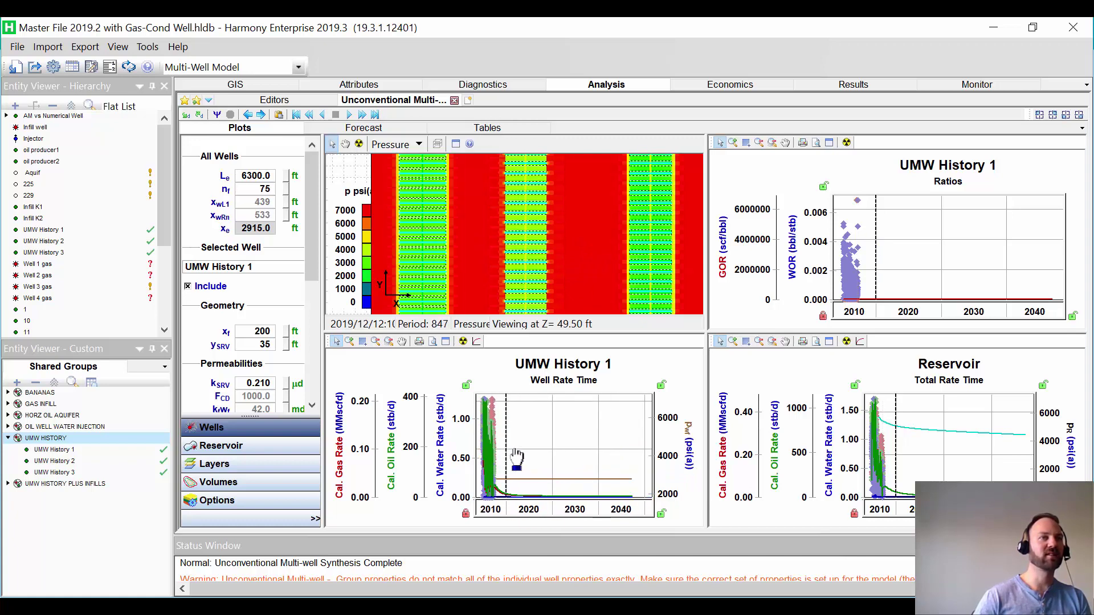
drag(517, 456, 641, 472)
mouse_move(585, 237)
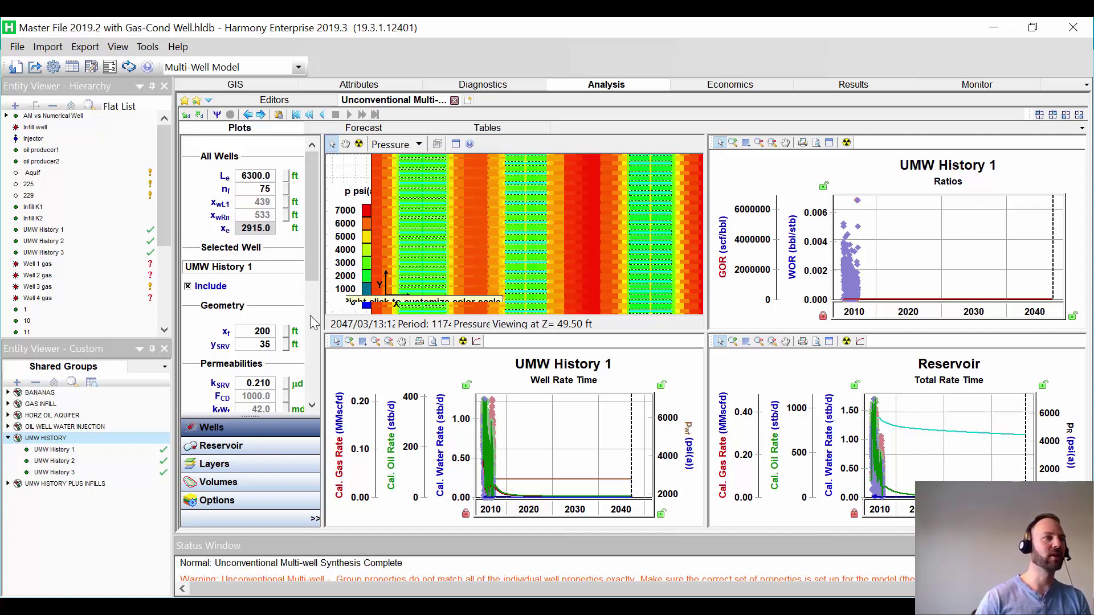
Step: Open the UMW with Infills model of the UMW HISTORY PLUS INFILLS group and inspect its well layout
click(63, 483)
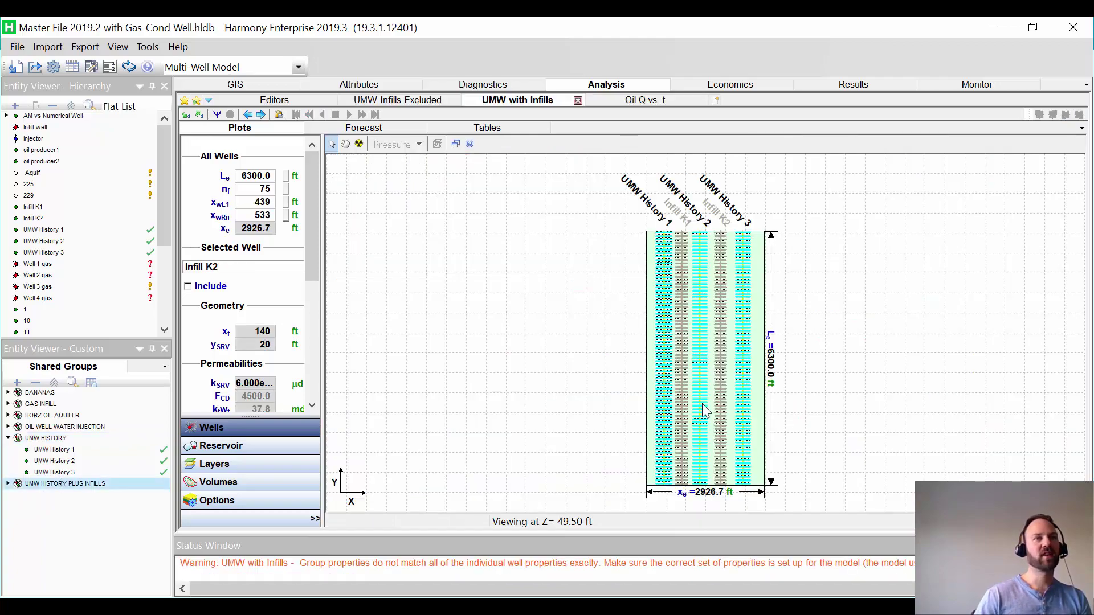
scroll(705, 409, up, 3)
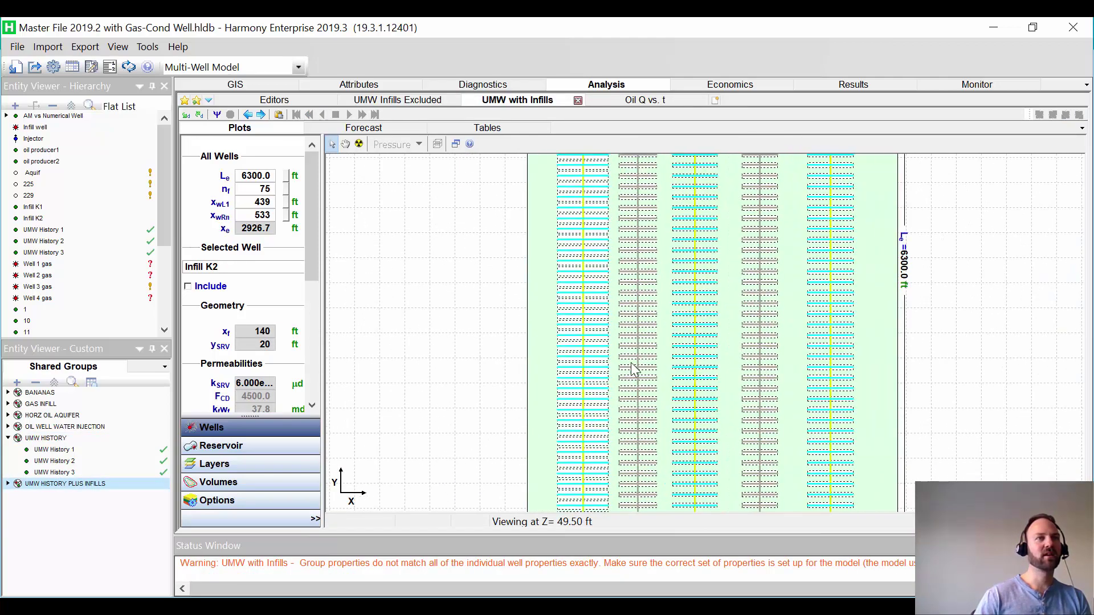
scroll(755, 329, down, 2)
scroll(753, 327, down, 3)
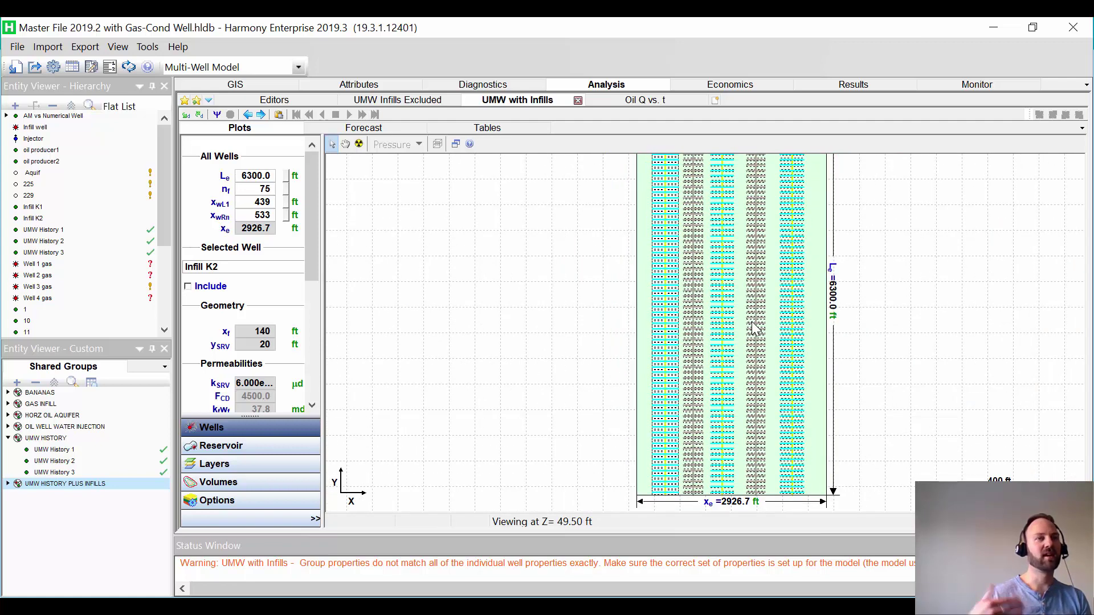
Step: Include the Infill K2 and Infill K1 wells in the UMW with Infills model
click(188, 287)
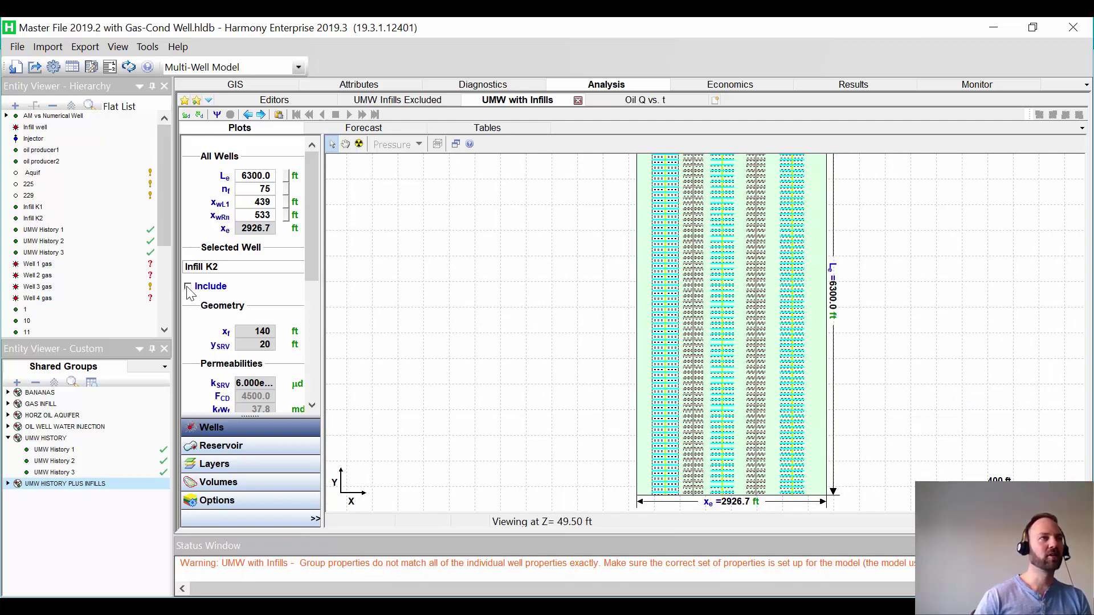
click(261, 115)
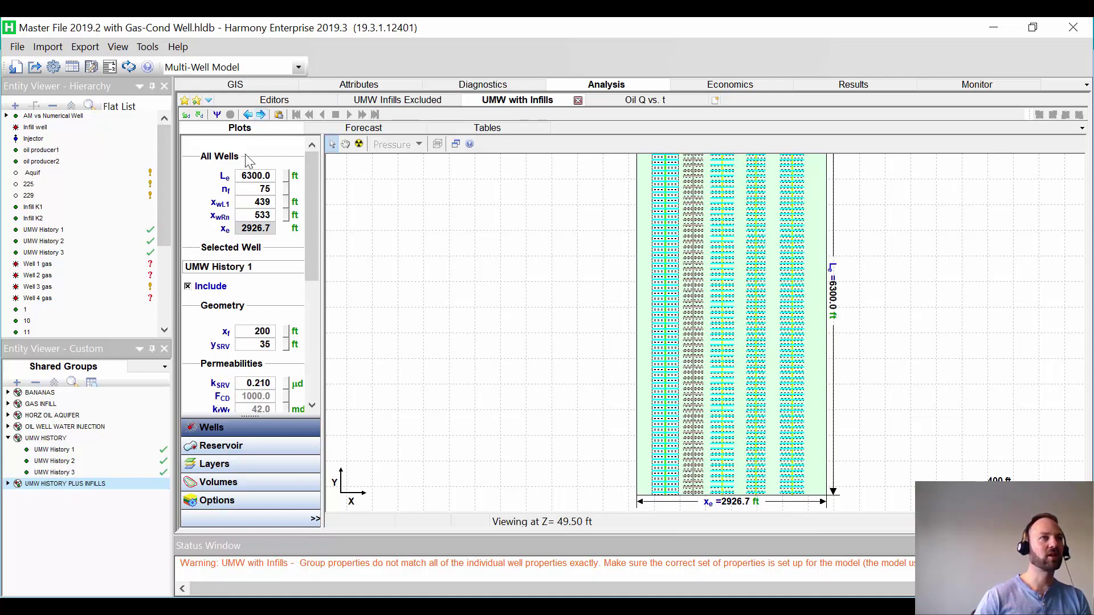
click(261, 114)
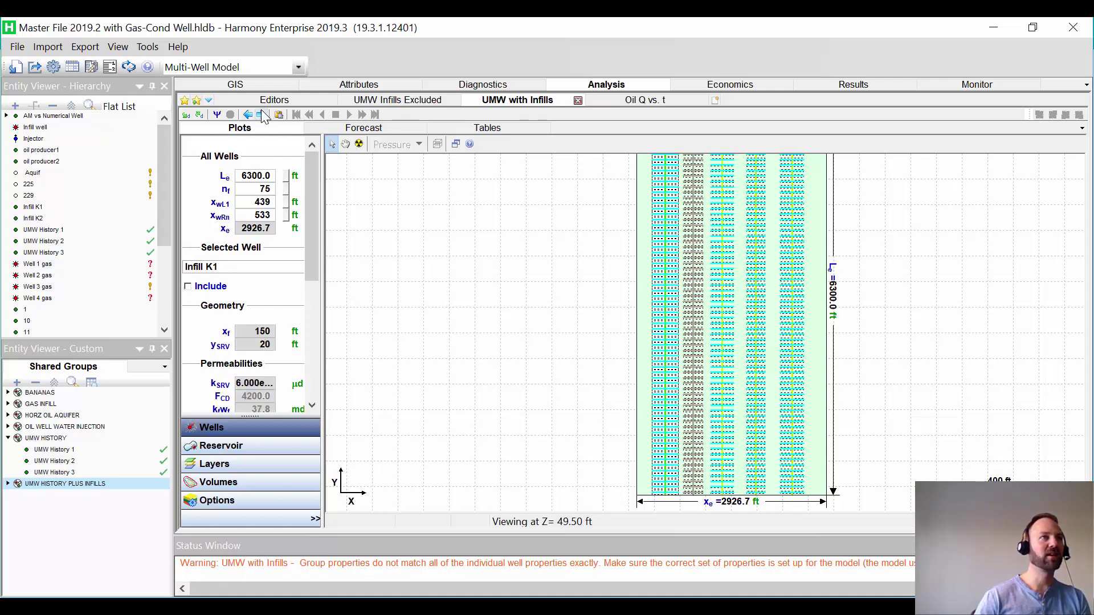
click(188, 286)
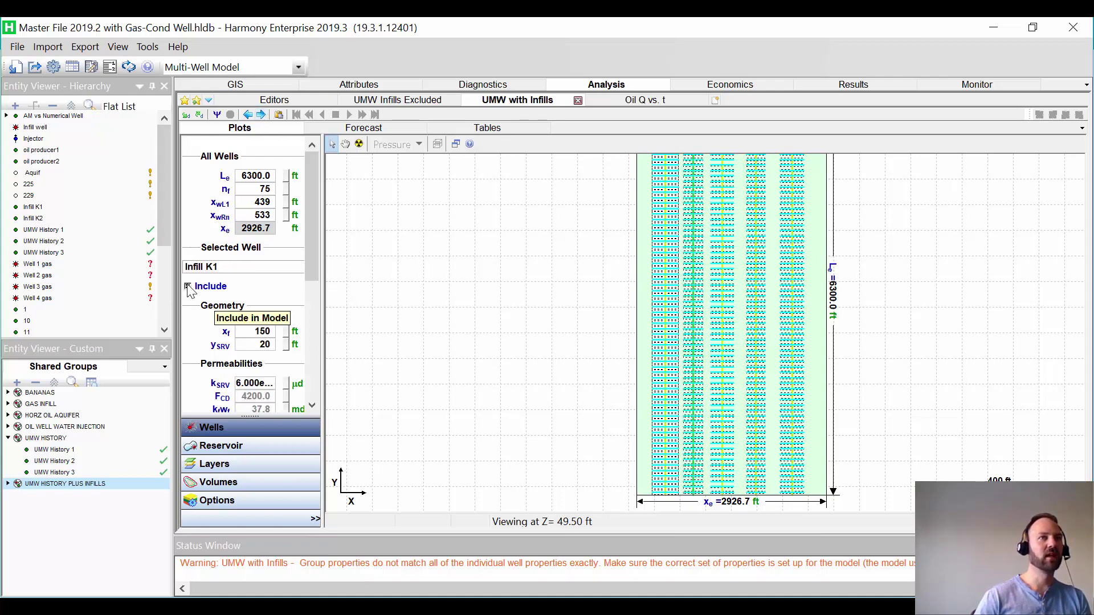
Step: Run the synthesis of the UMW with Infills model and examine the pressure depletion around the five wells
click(217, 115)
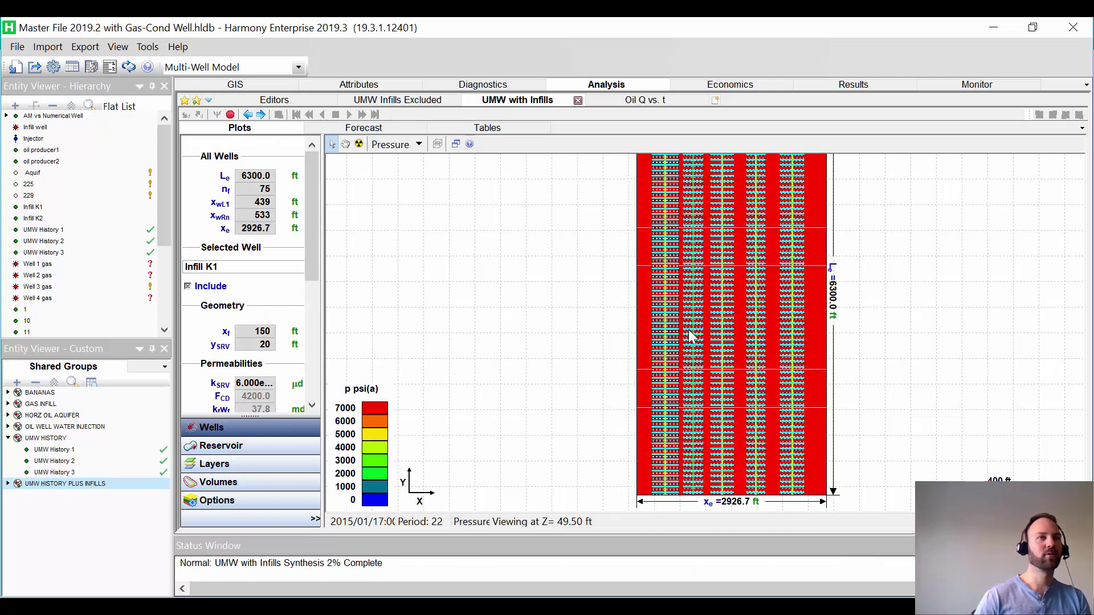
scroll(715, 358, up, 4)
scroll(715, 363, up, 1)
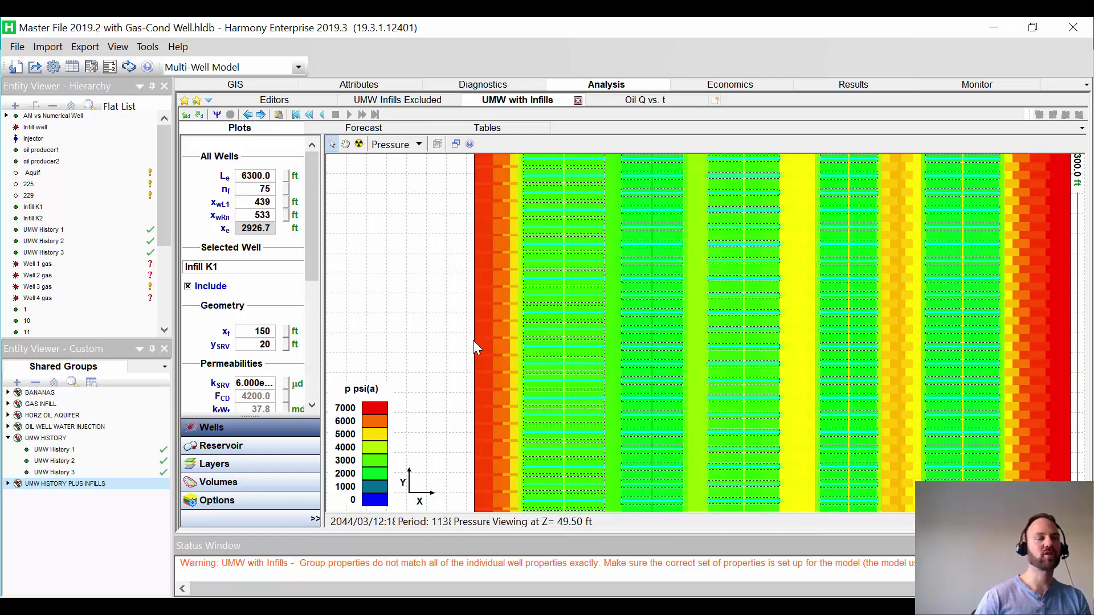
scroll(779, 442, down, 1)
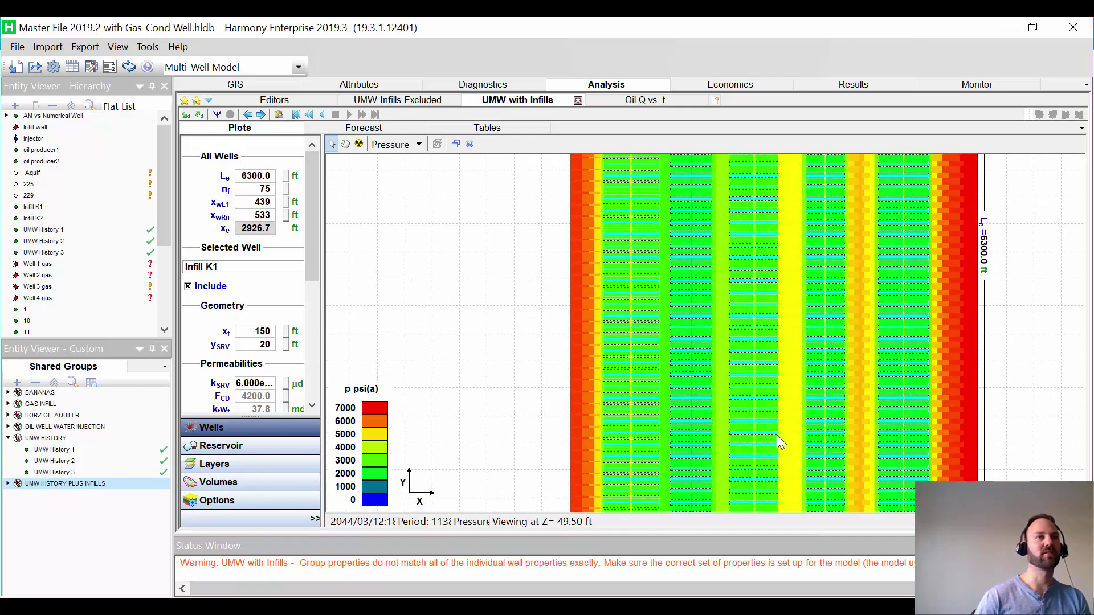
Step: Review the forecast controls and start timing of Infill K1 and Infill K2 against the total rate plot, then return to the pressure map
click(348, 129)
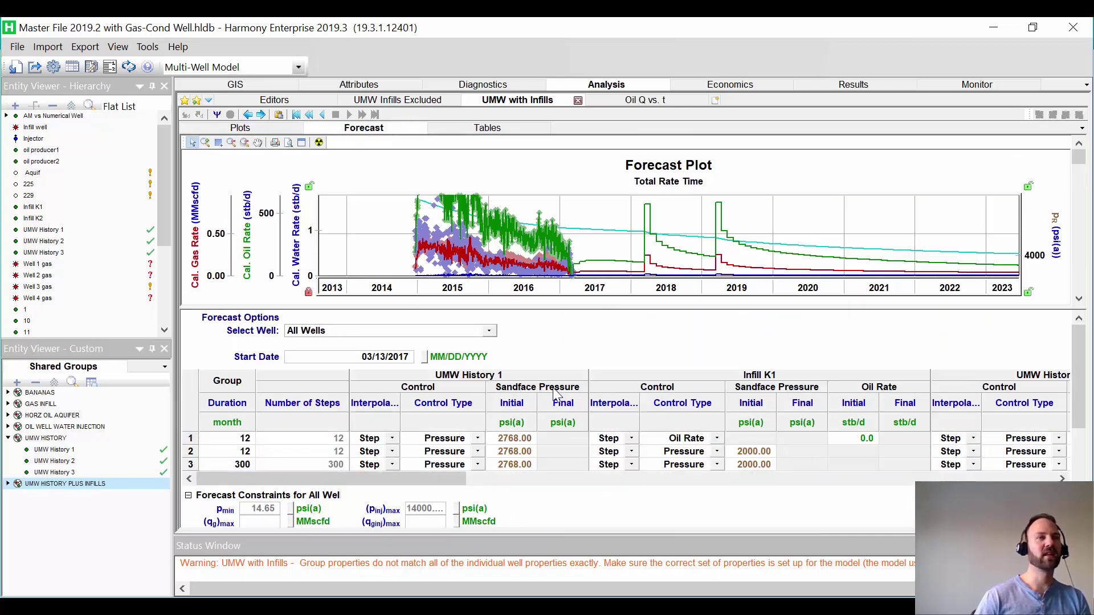
click(864, 442)
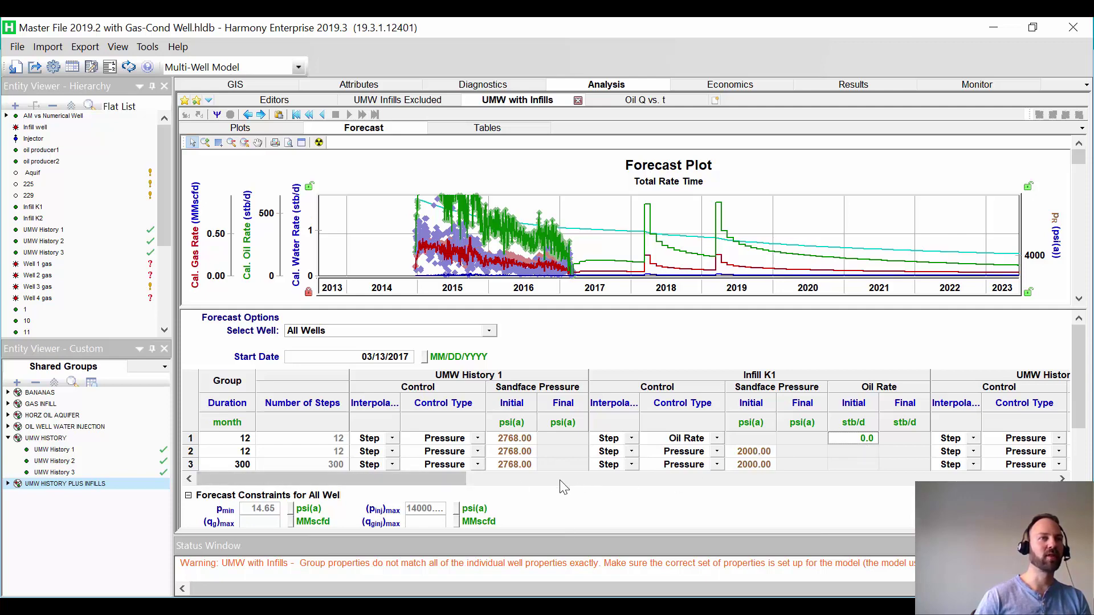
drag(422, 483, 880, 491)
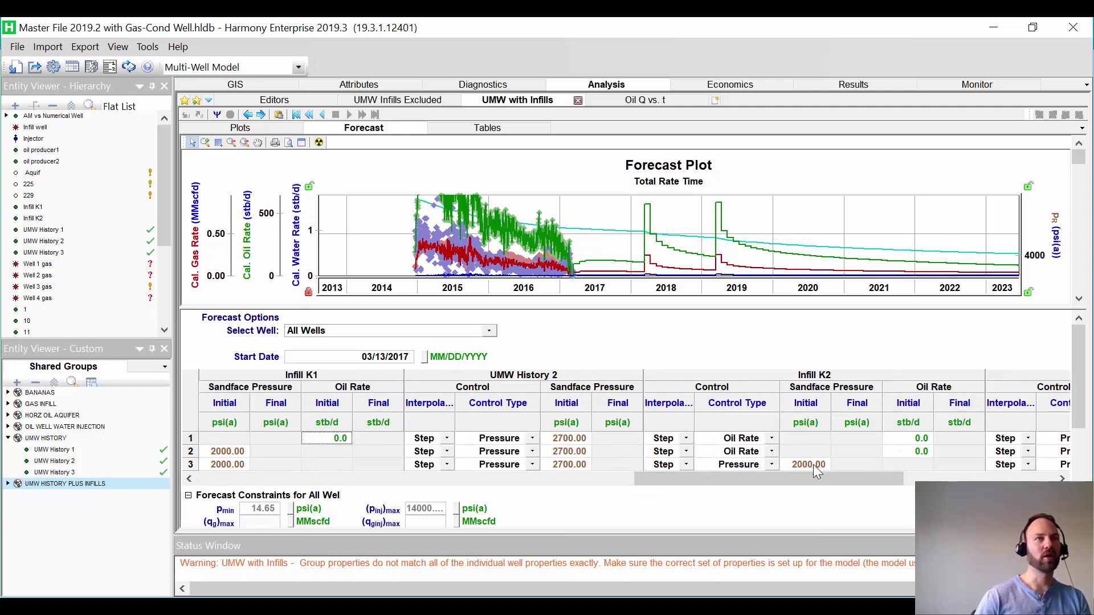
mouse_move(644, 236)
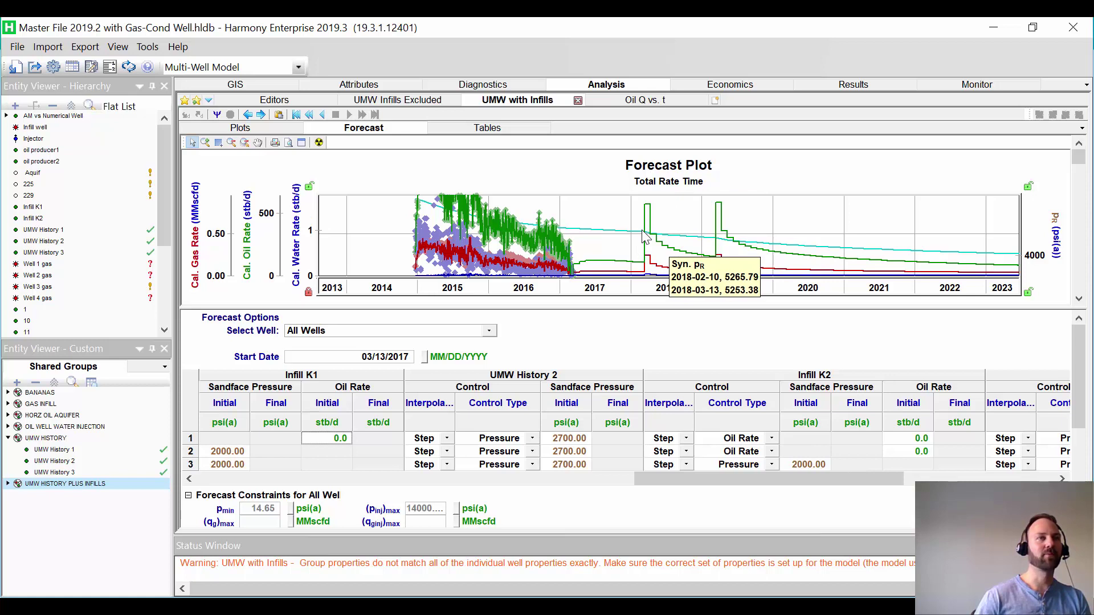
mouse_move(803, 258)
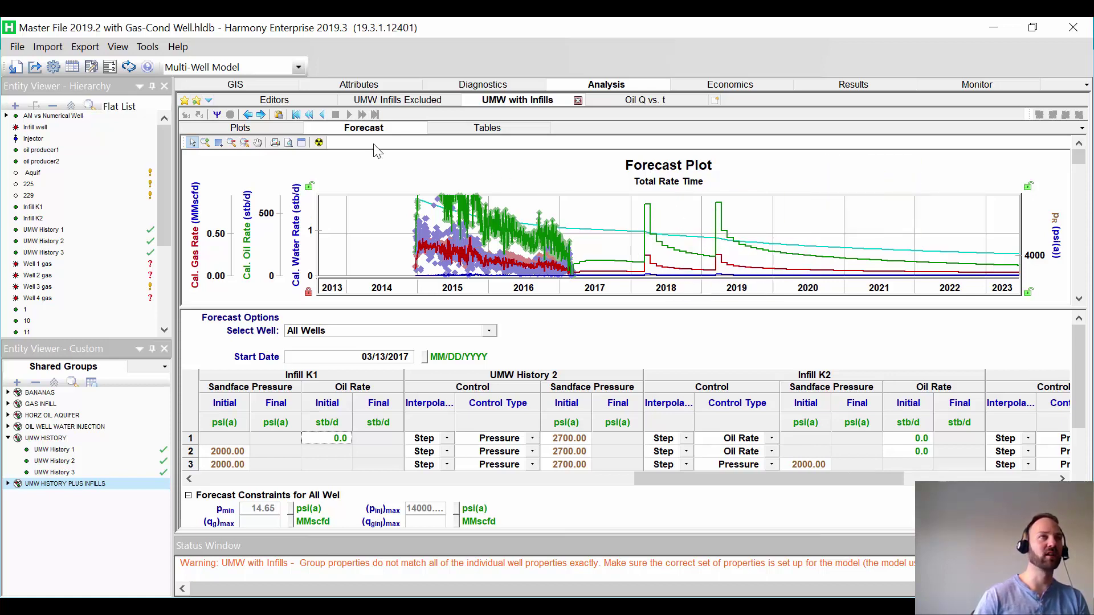
click(251, 128)
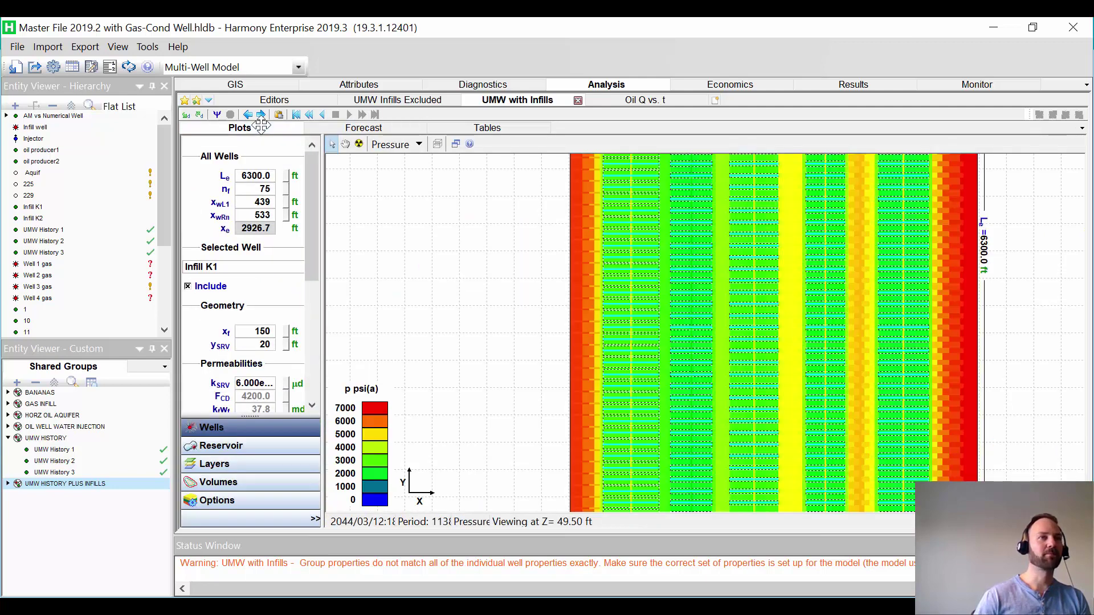
Step: Restore the multi-plot layout and move the time marker on the Reservoir total rate plot back to the start of production
click(456, 144)
scroll(520, 275, up, 3)
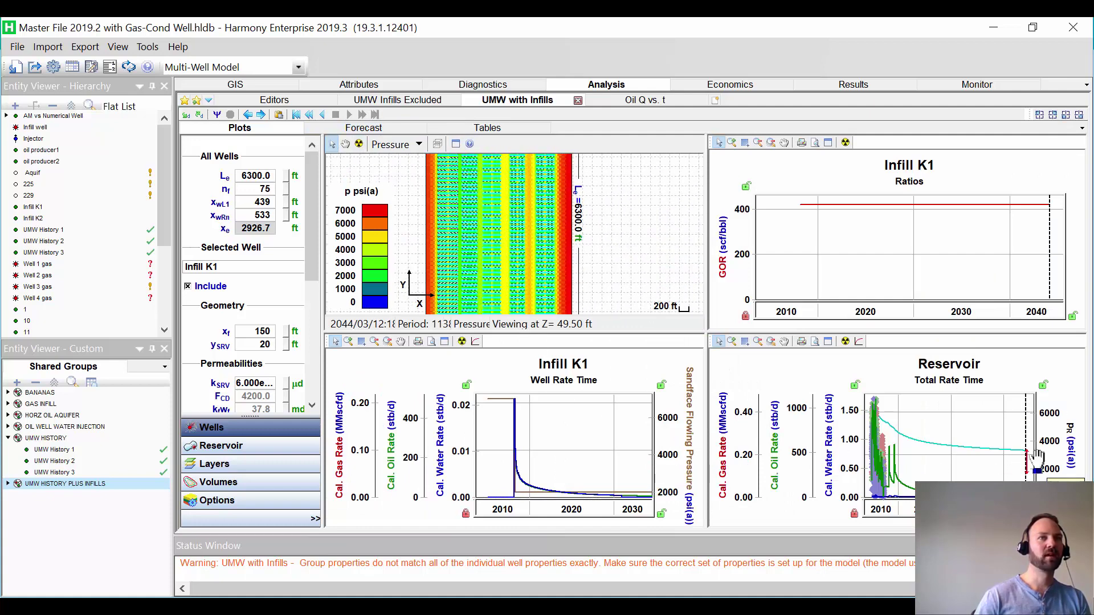
drag(1033, 466, 870, 468)
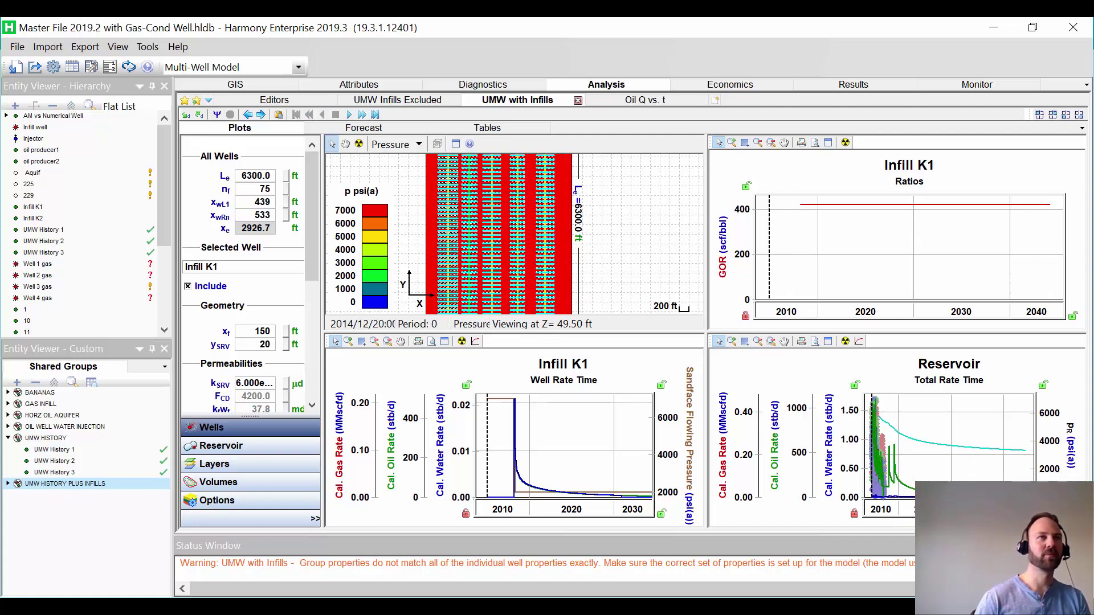
Step: Compare the cumulative oil forecasts of the UMW Infills Excluded and UMW with Infills models on the Oil Q vs. t plot
click(640, 99)
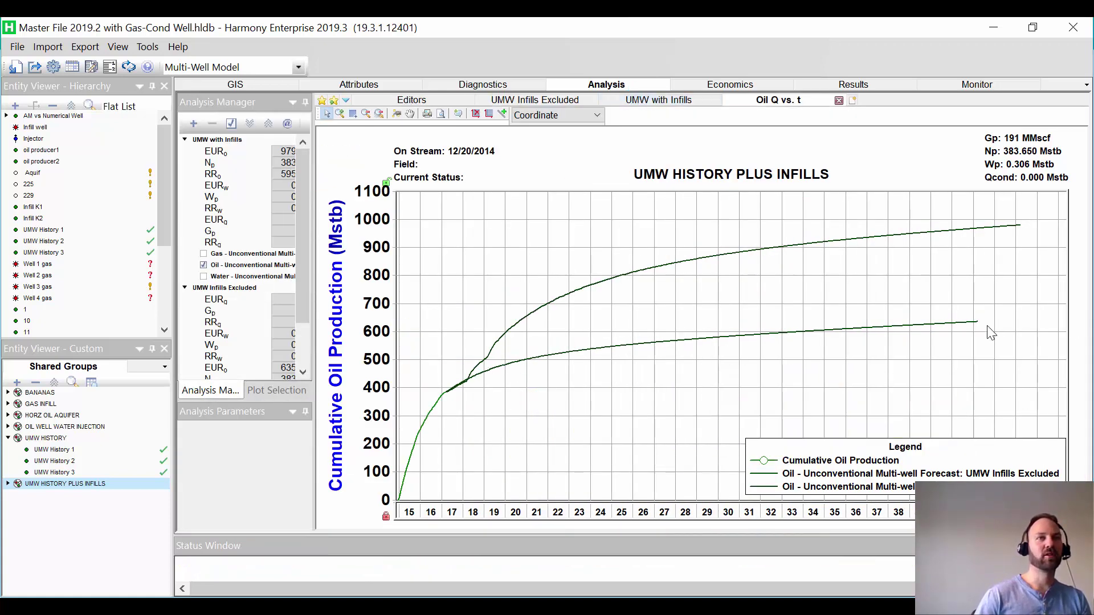
mouse_move(976, 323)
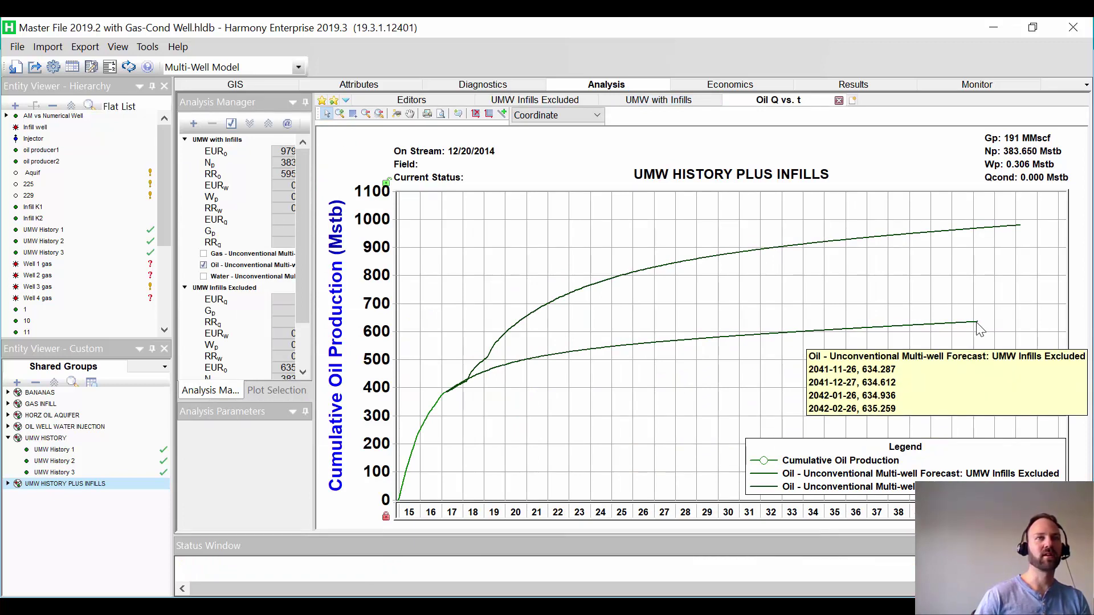
mouse_move(976, 239)
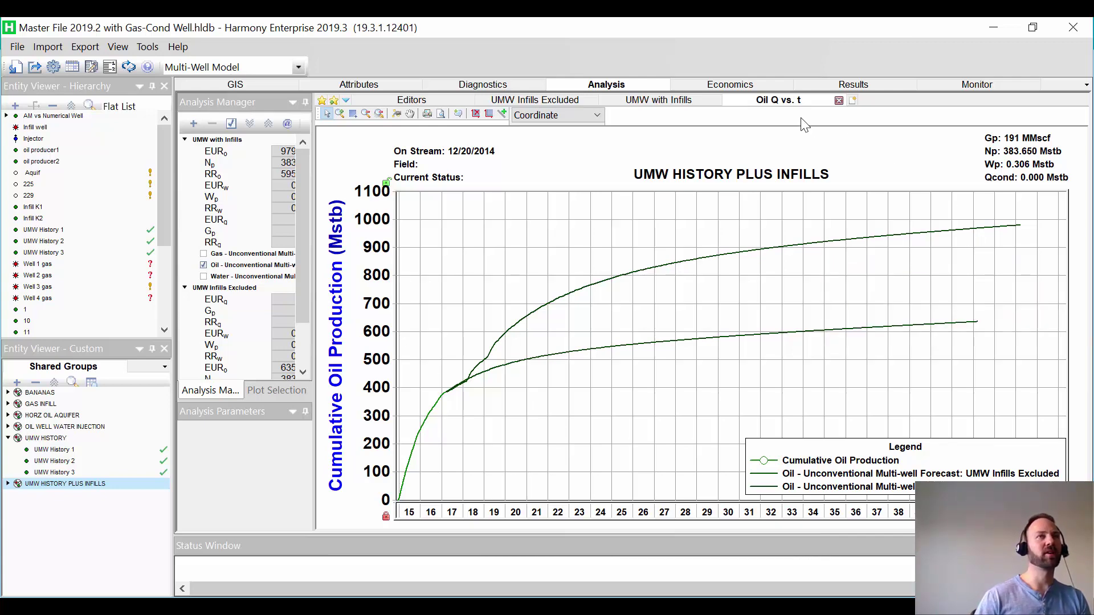
Step: In the UMW HISTORY PLUS INFILLS economics, view the No Infill wells cash flows alone and compare them with the With 2 infill wells case
click(730, 84)
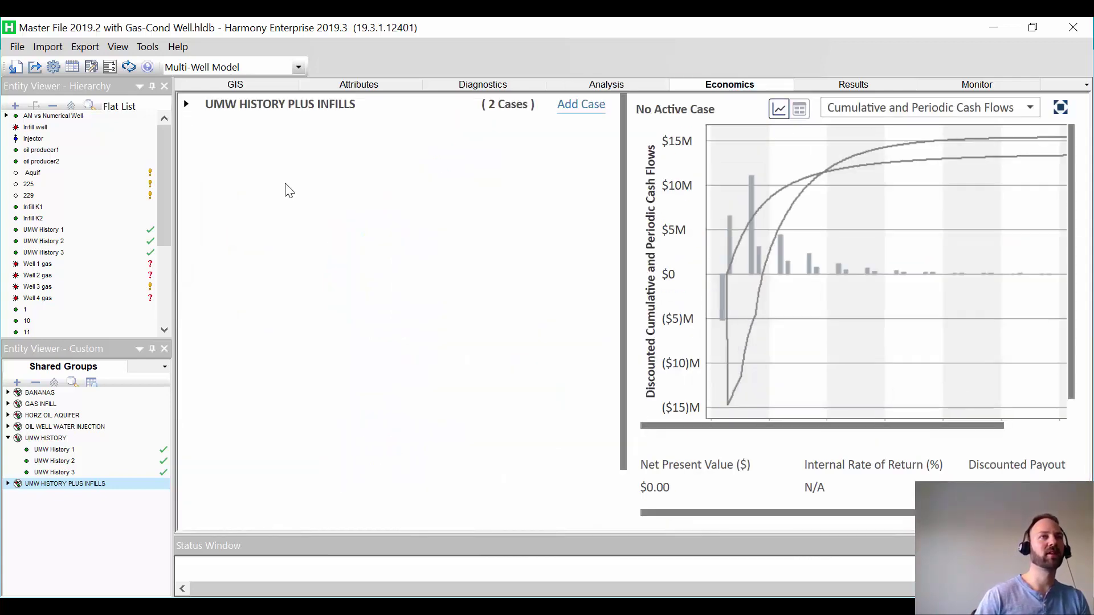
click(186, 105)
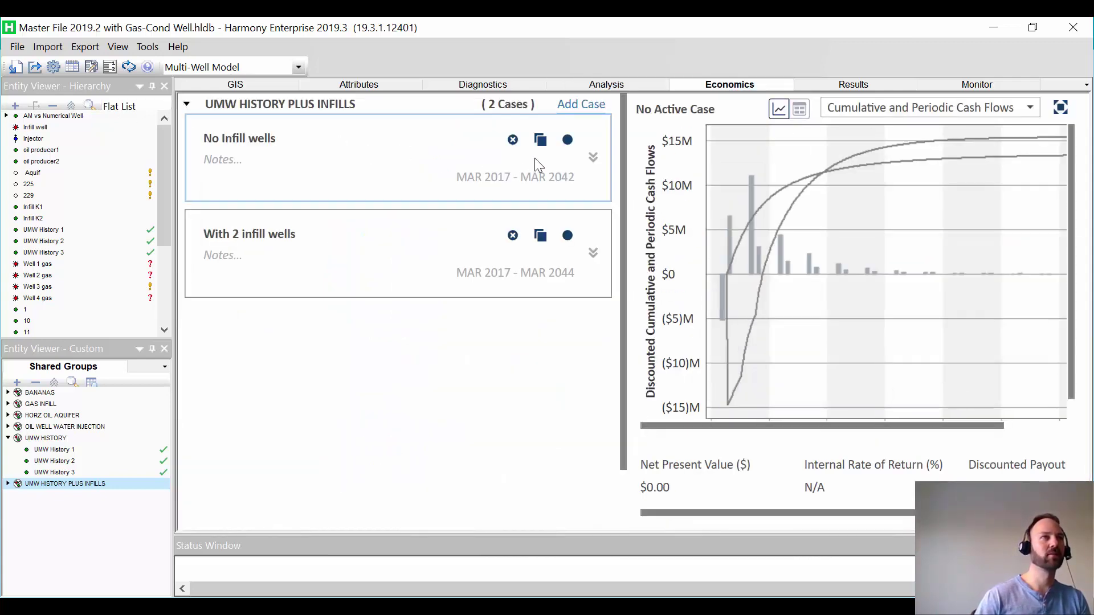
click(567, 235)
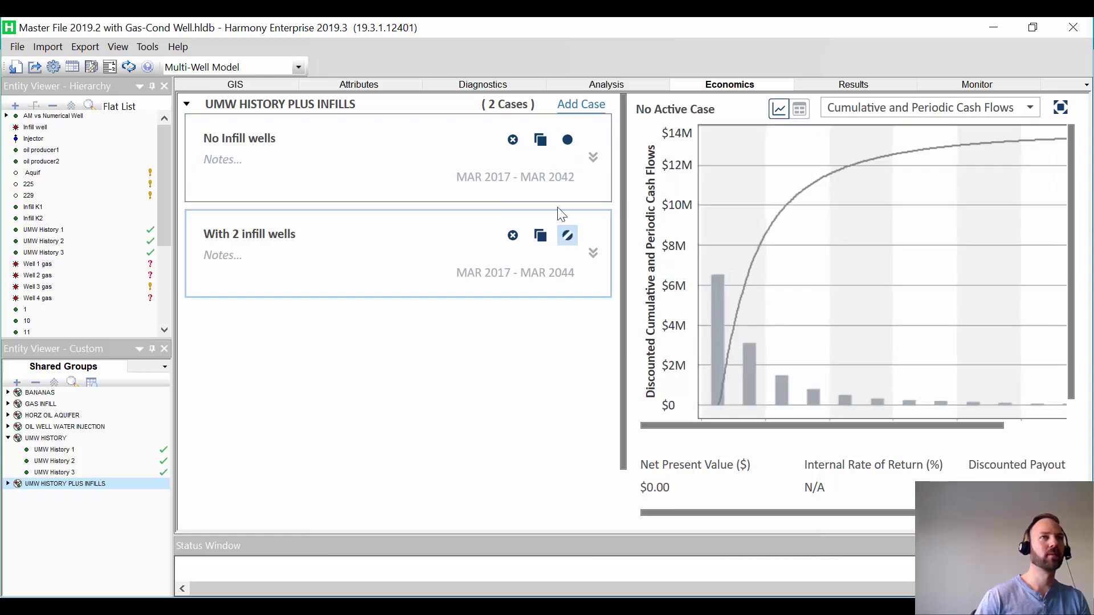
click(374, 163)
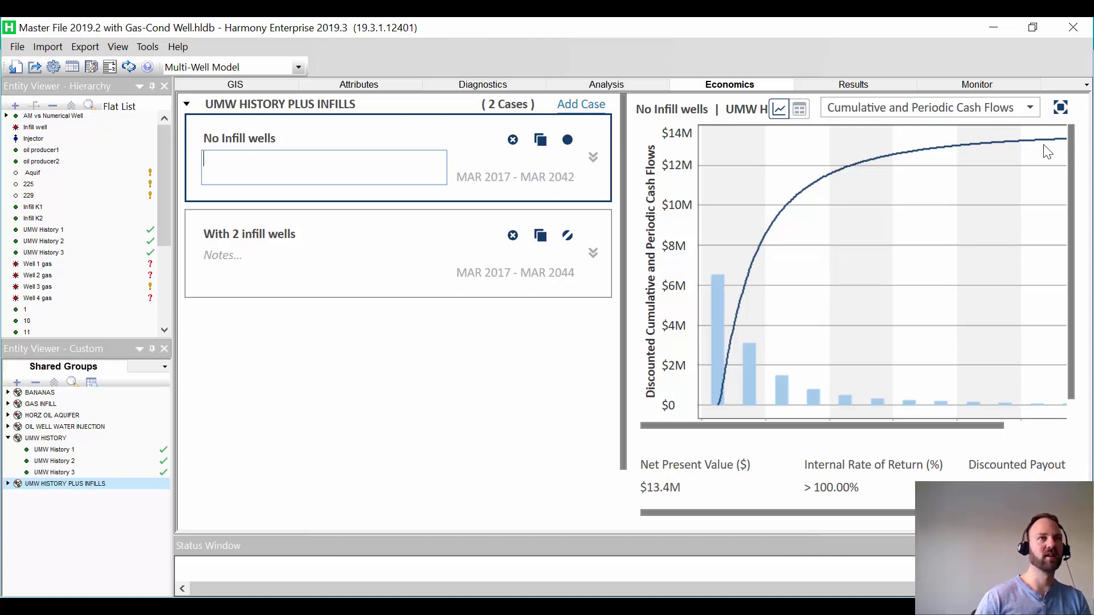
click(567, 236)
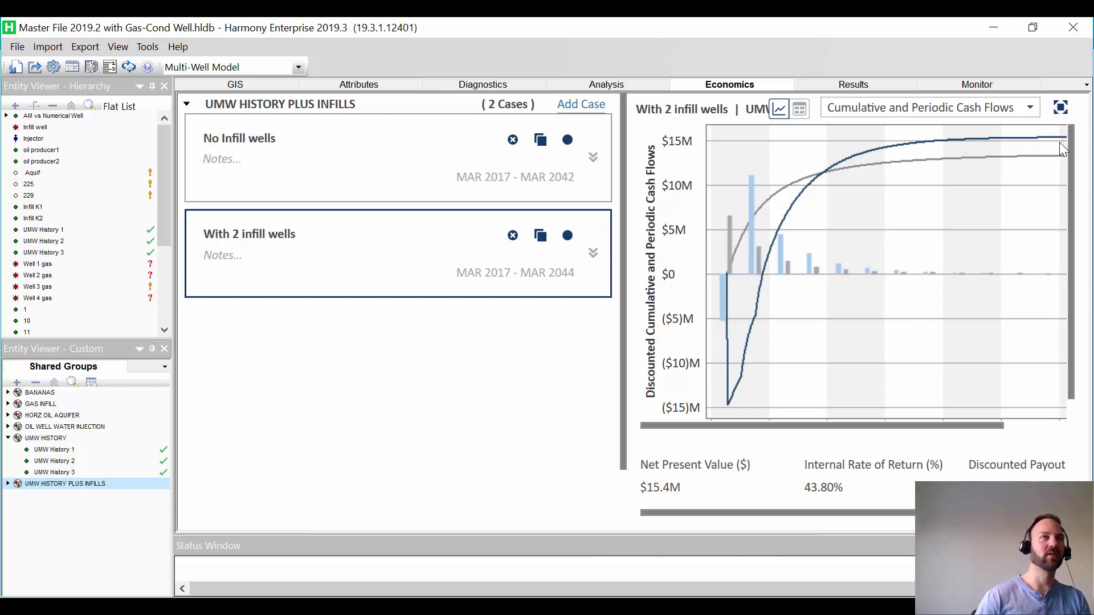
click(798, 110)
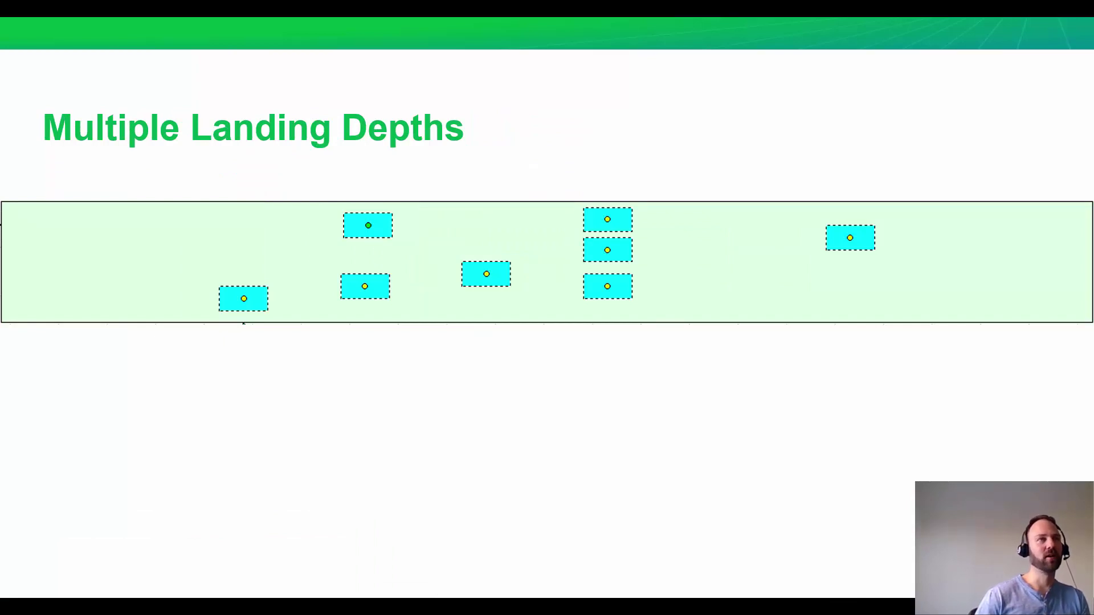
key(Right)
key(Right)
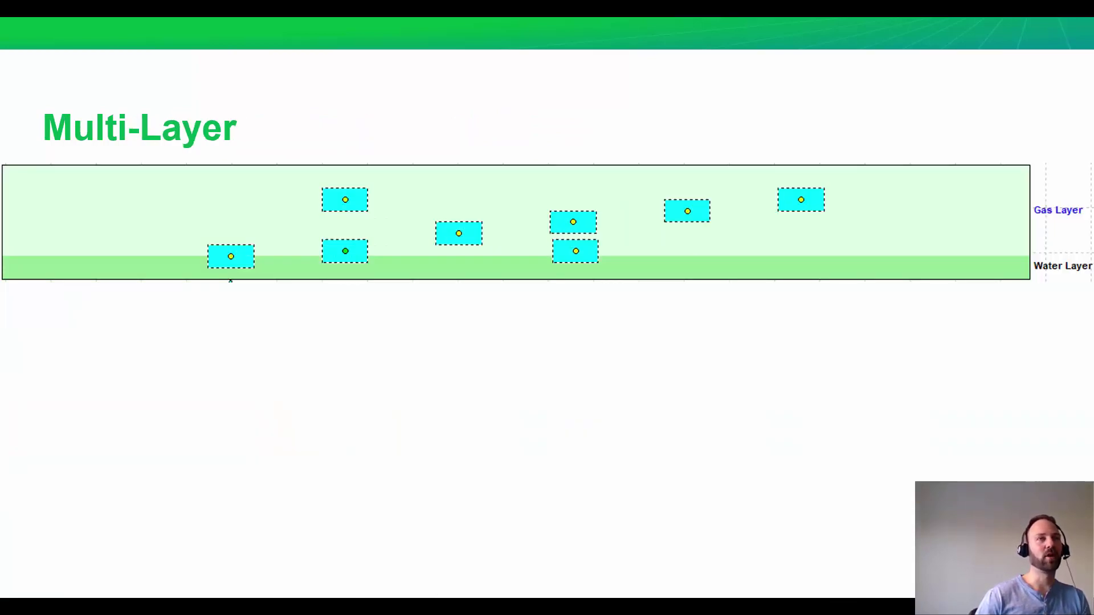
key(Right)
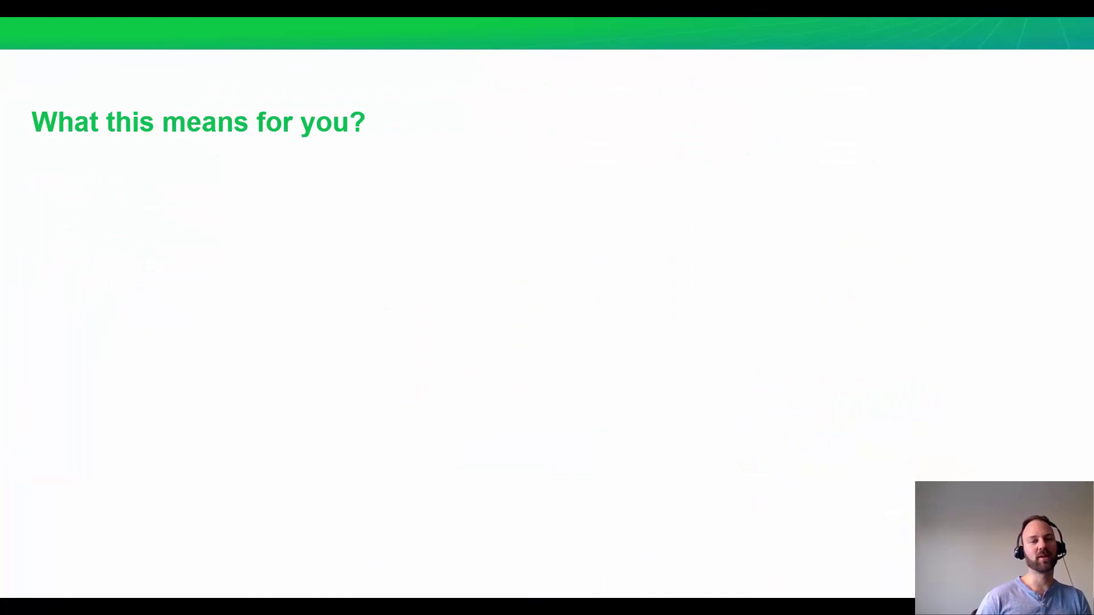
key(Right)
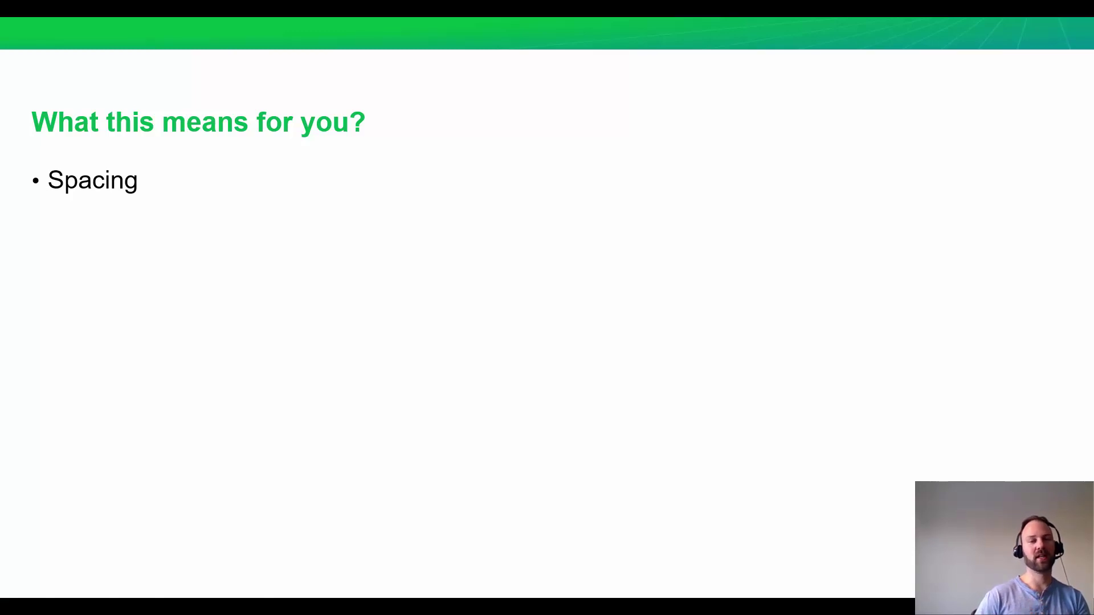
key(Right)
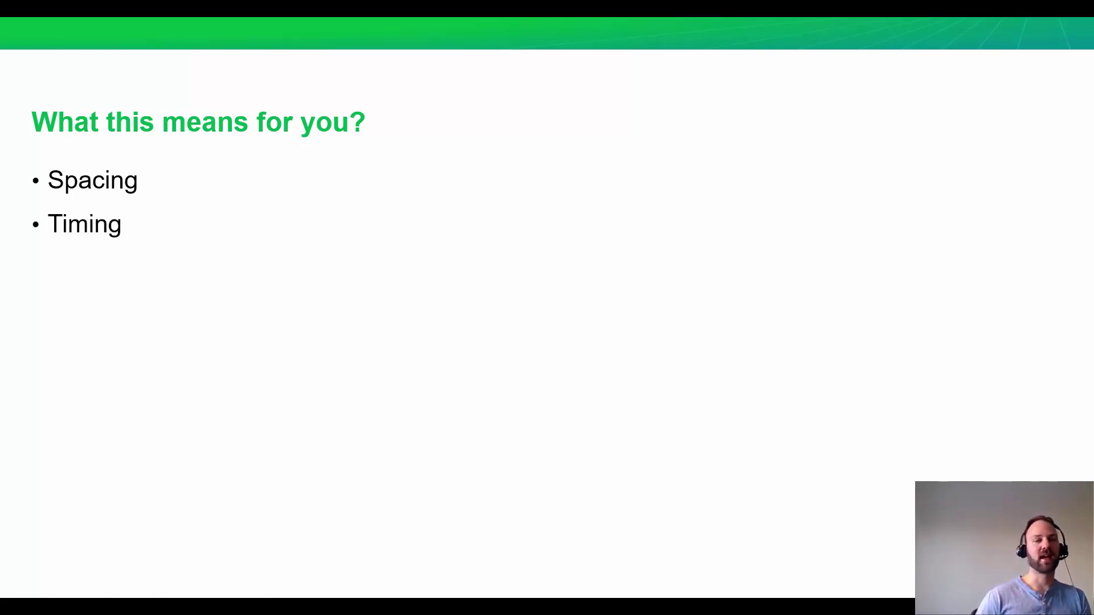